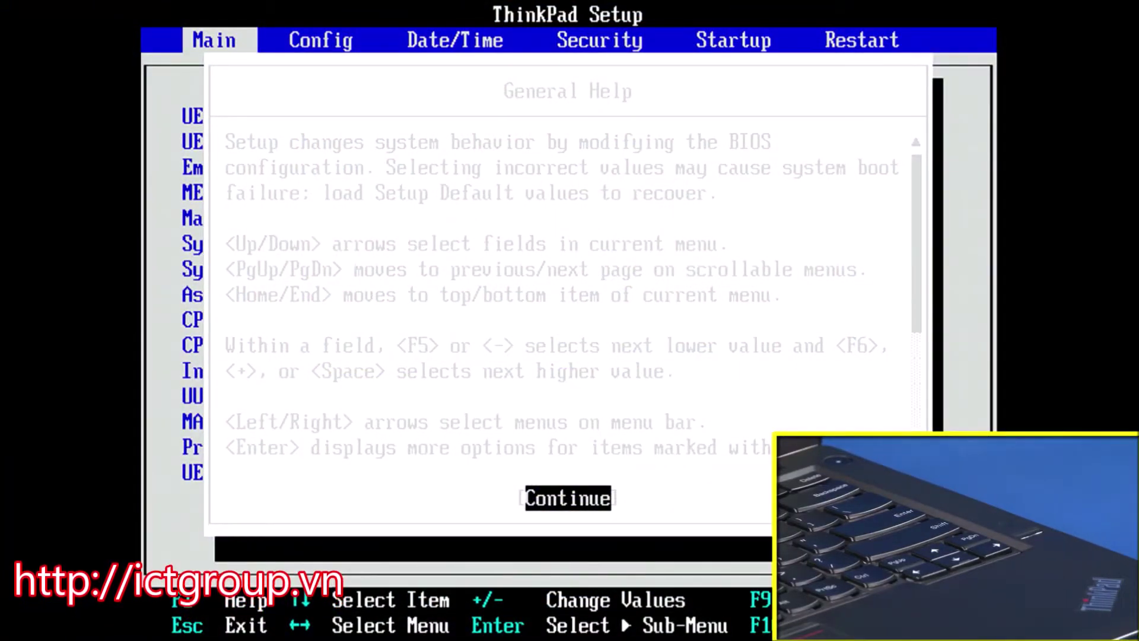
Step: Dismiss the help notice and go to Config > Power to view the SpeedStep, thermal and battery settings
key(Return)
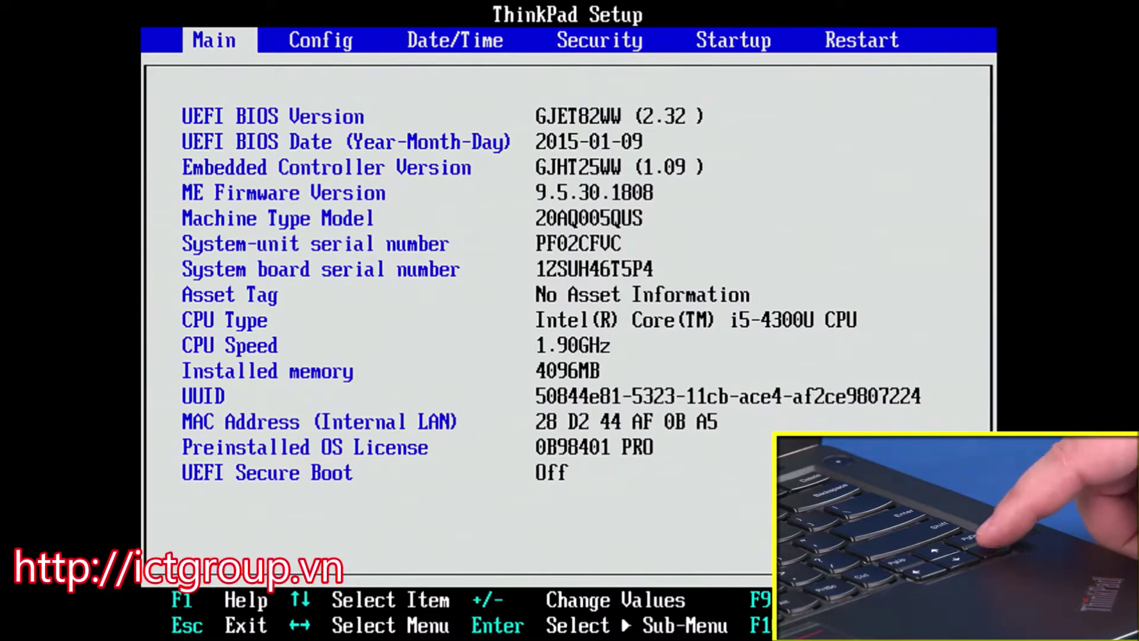
key(Right)
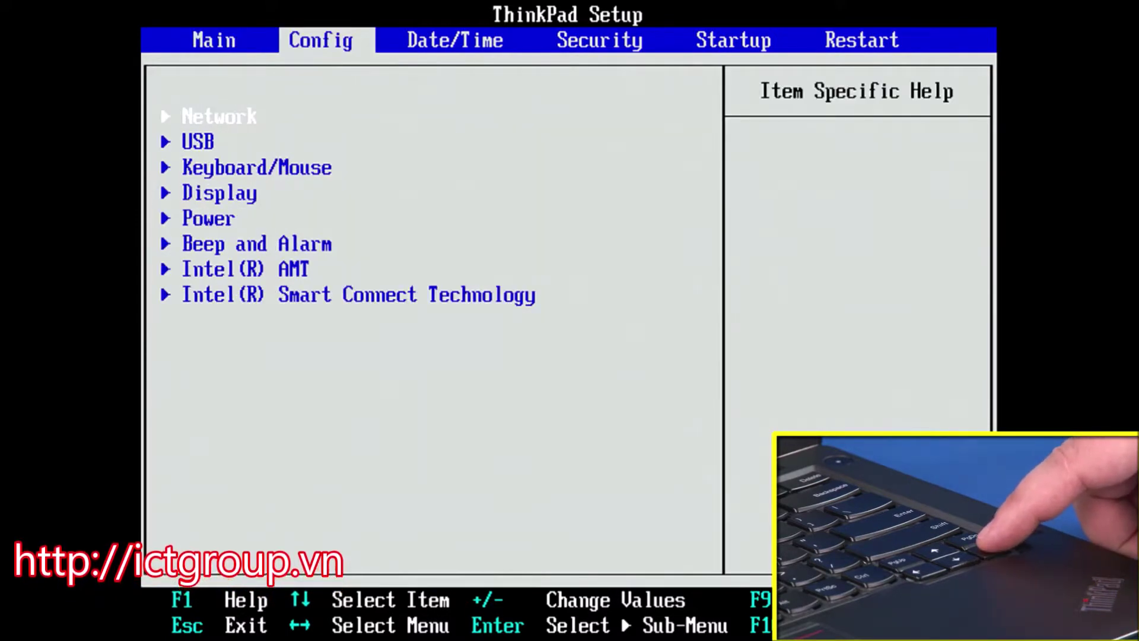
key(Down)
key(Down)
key(Down)
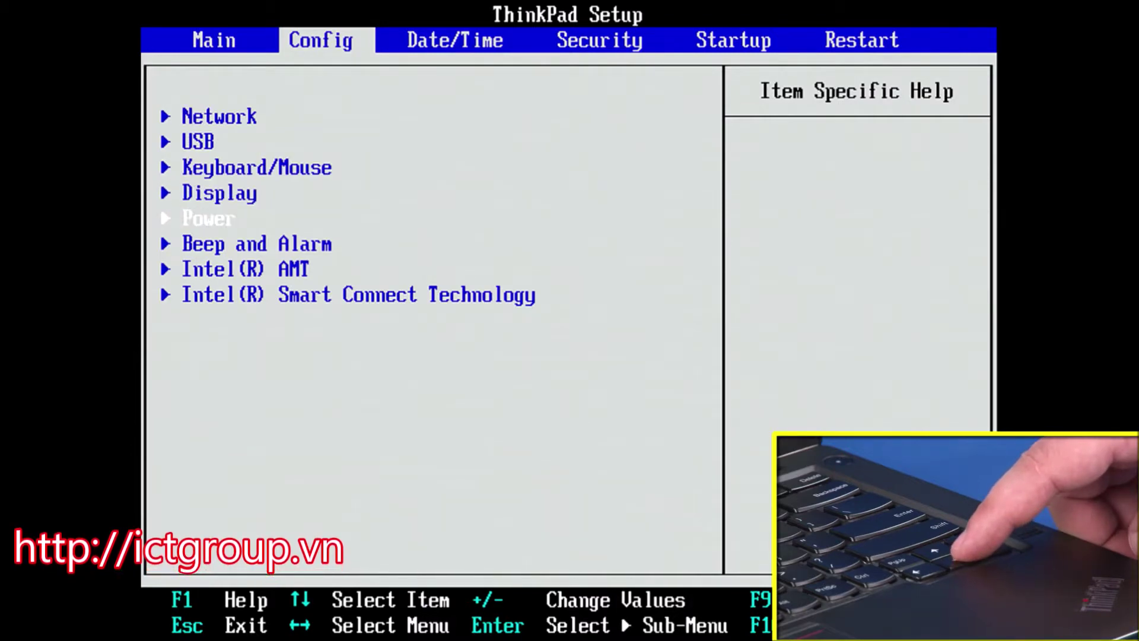
key(Return)
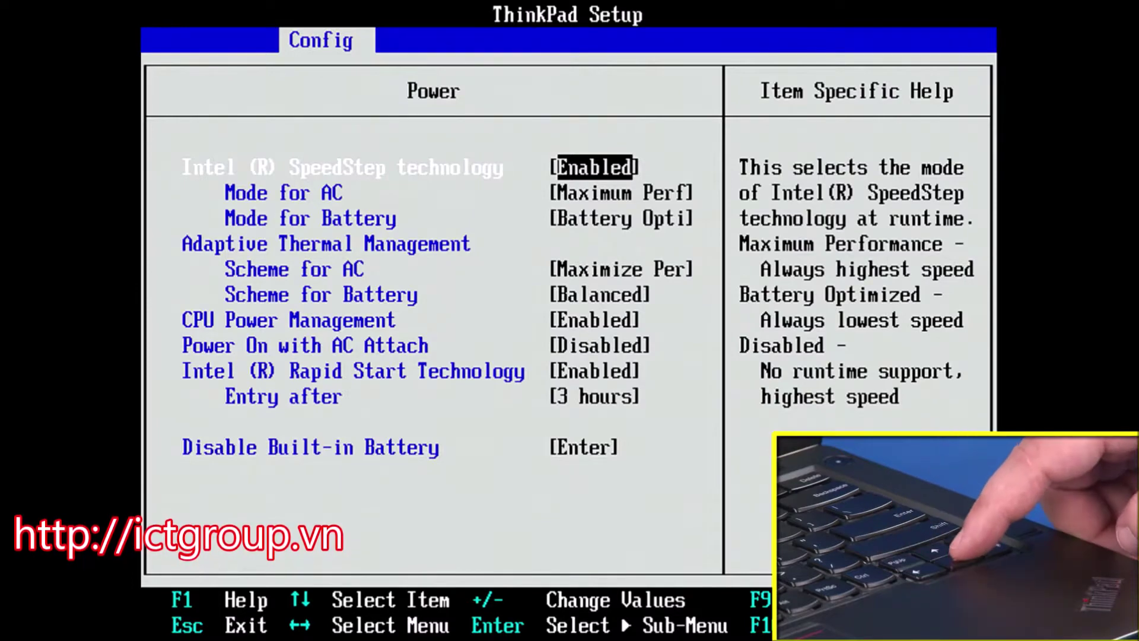
Step: Choose Disable Built-in Battery in the Power list to bring up the power-down warning
key(Down)
key(Down)
key(Down)
key(Down)
key(Down)
key(Down)
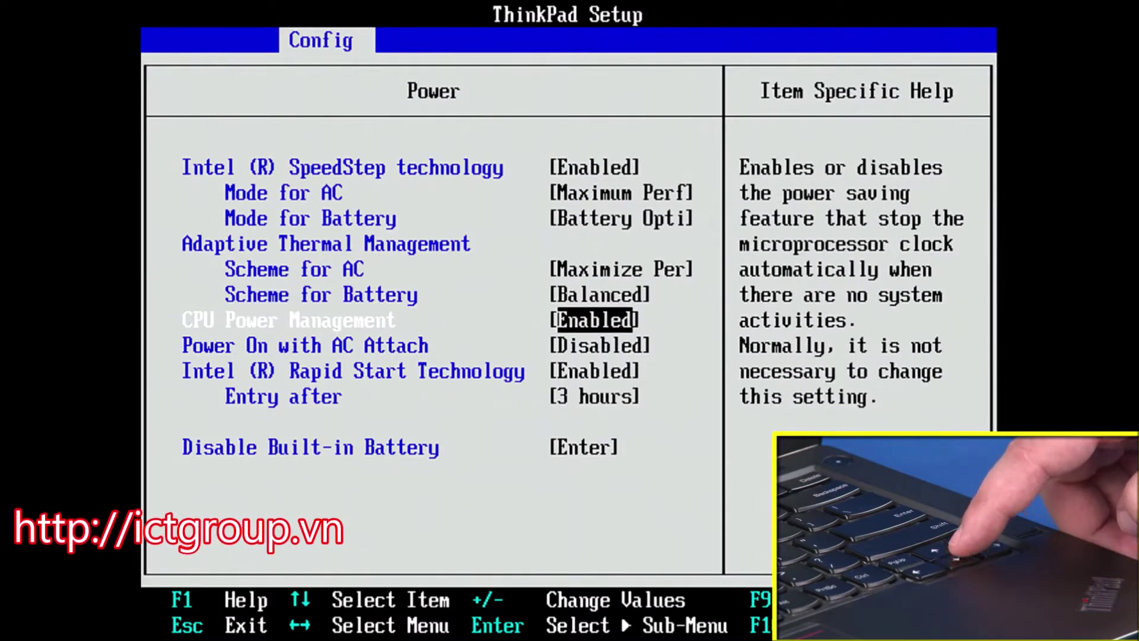
key(Down)
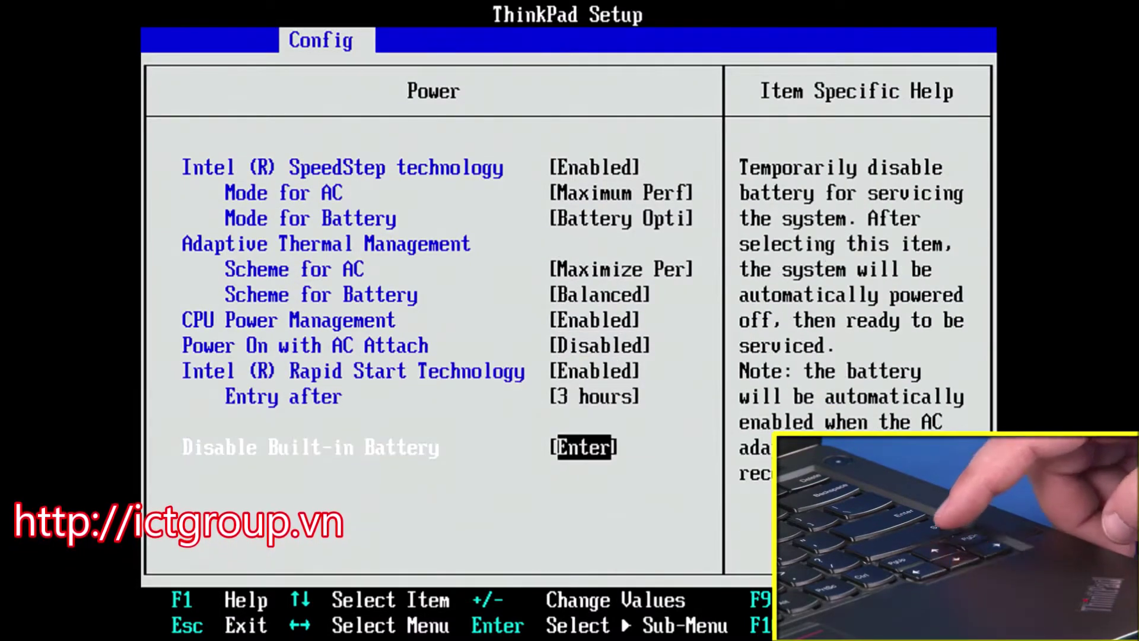
key(Return)
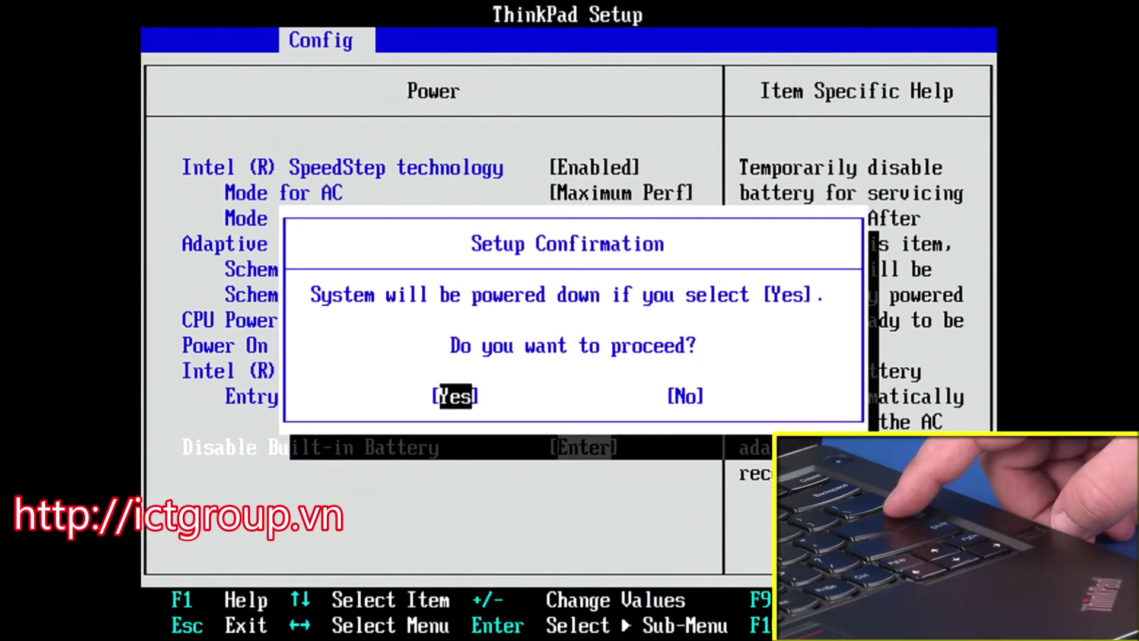